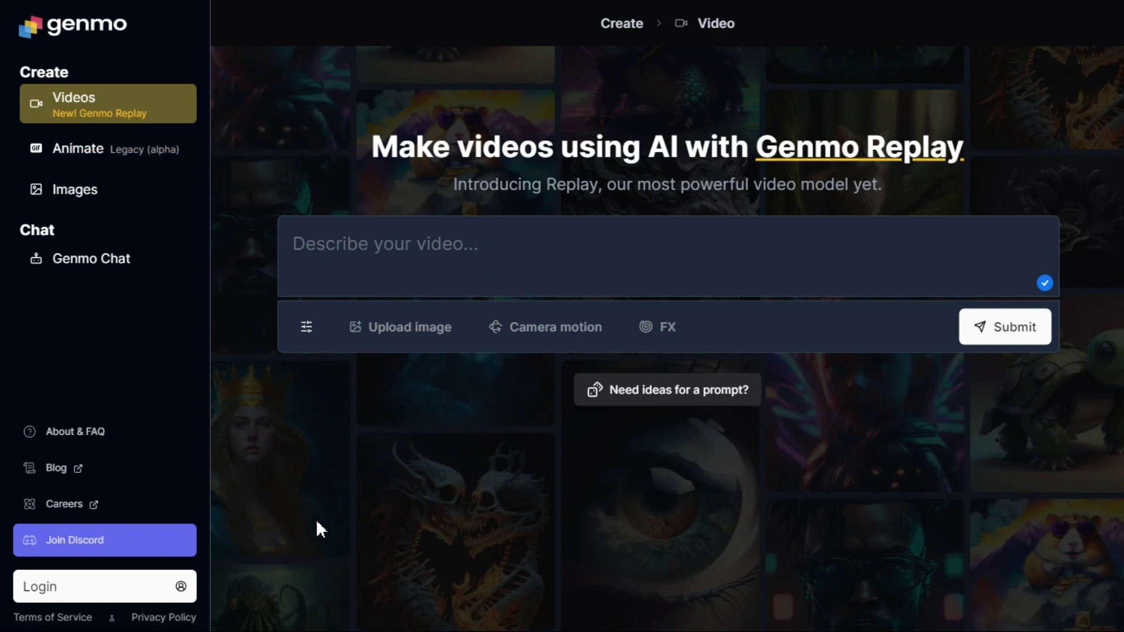
# - Log in to Genmo with a Google account using Continue with Google
pyautogui.click(134, 591)
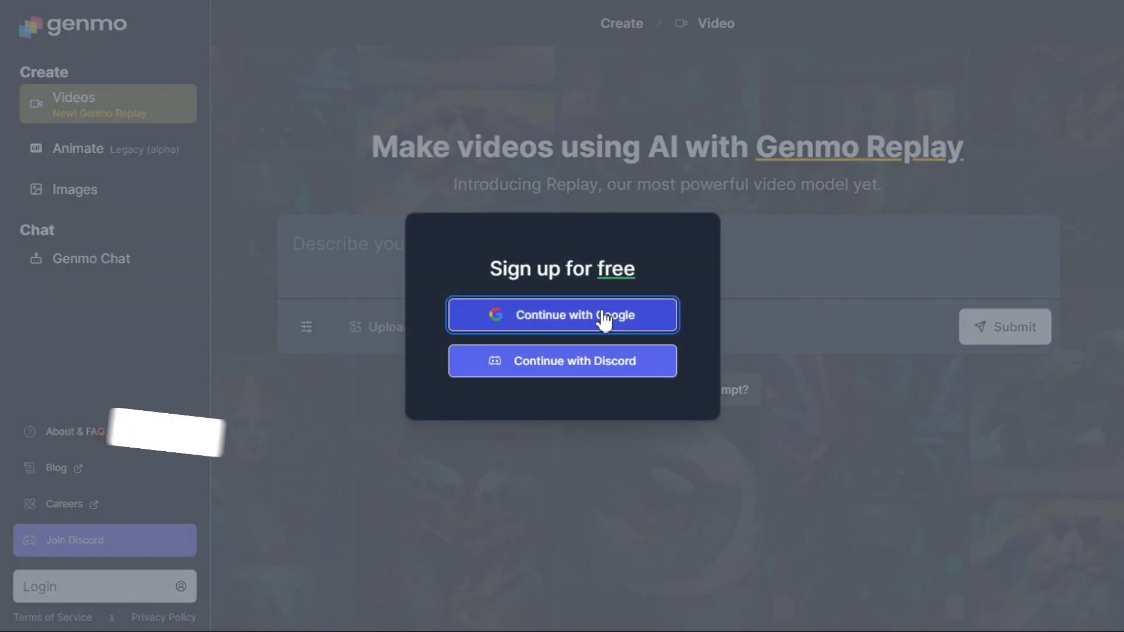
pyautogui.click(606, 321)
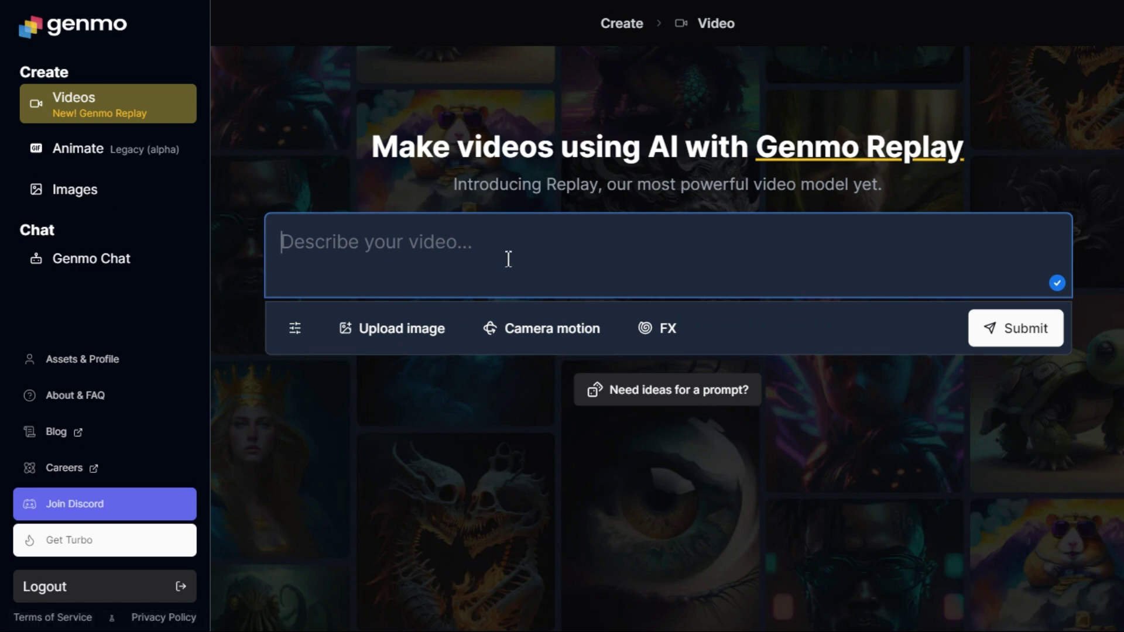
# - Turn off auto aspect ratio, keeping 16:9, with 4 s duration and a 2x batch
pyautogui.click(296, 331)
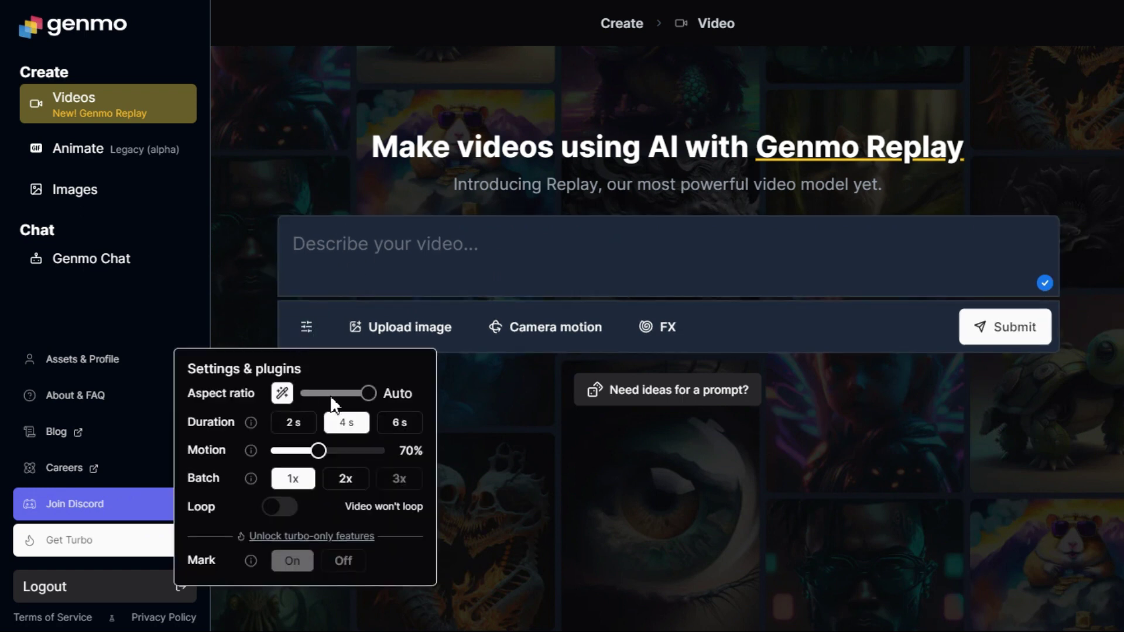
pyautogui.click(284, 395)
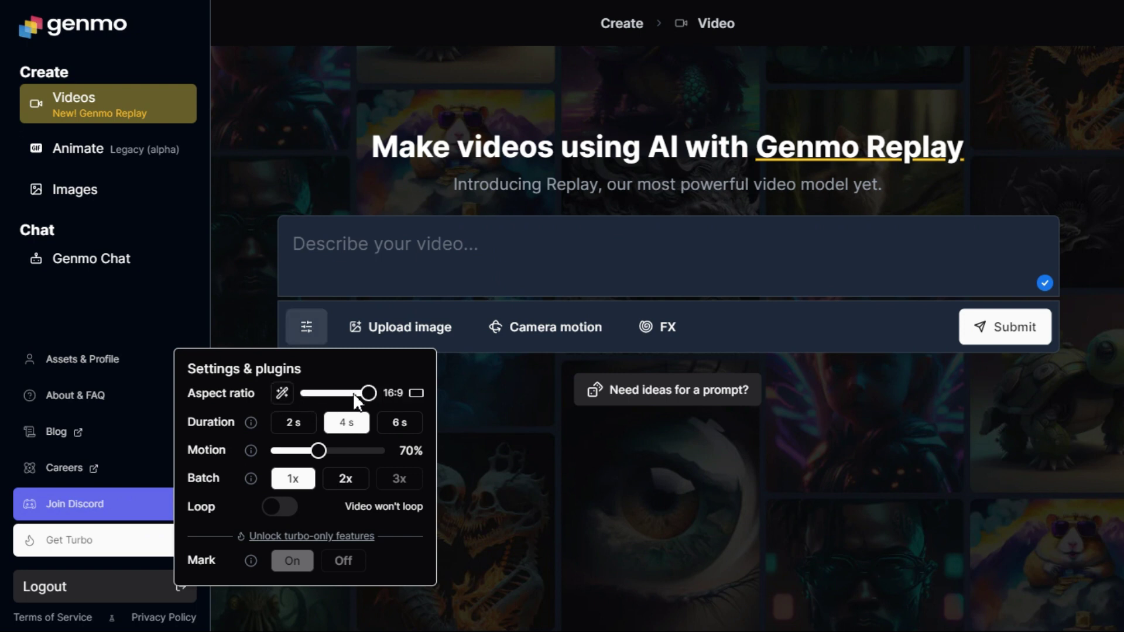
pyautogui.moveTo(367, 394)
pyautogui.mouseDown()
pyautogui.moveTo(336, 400)
pyautogui.moveTo(382, 397)
pyautogui.mouseUp()
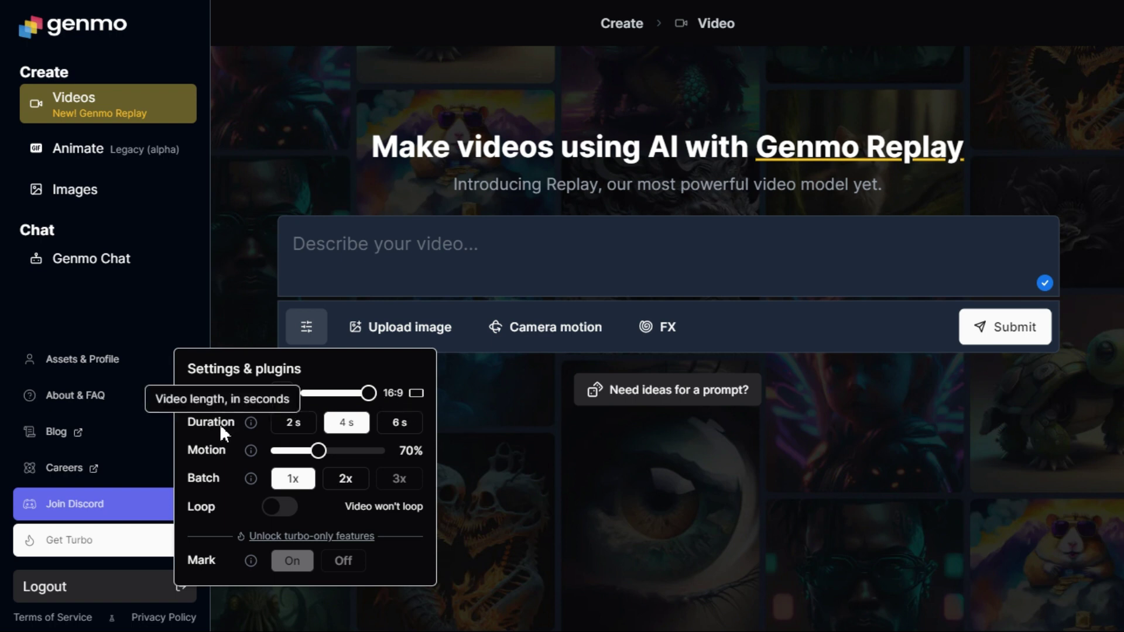
pyautogui.click(408, 427)
pyautogui.click(363, 429)
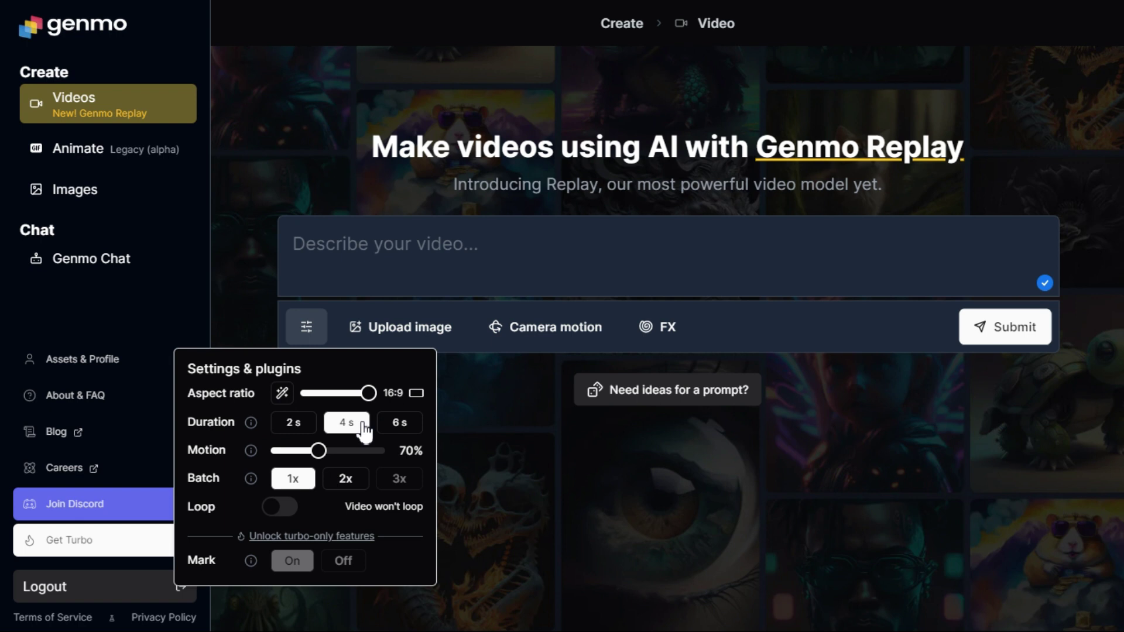
pyautogui.moveTo(188, 455)
pyautogui.moveTo(216, 476)
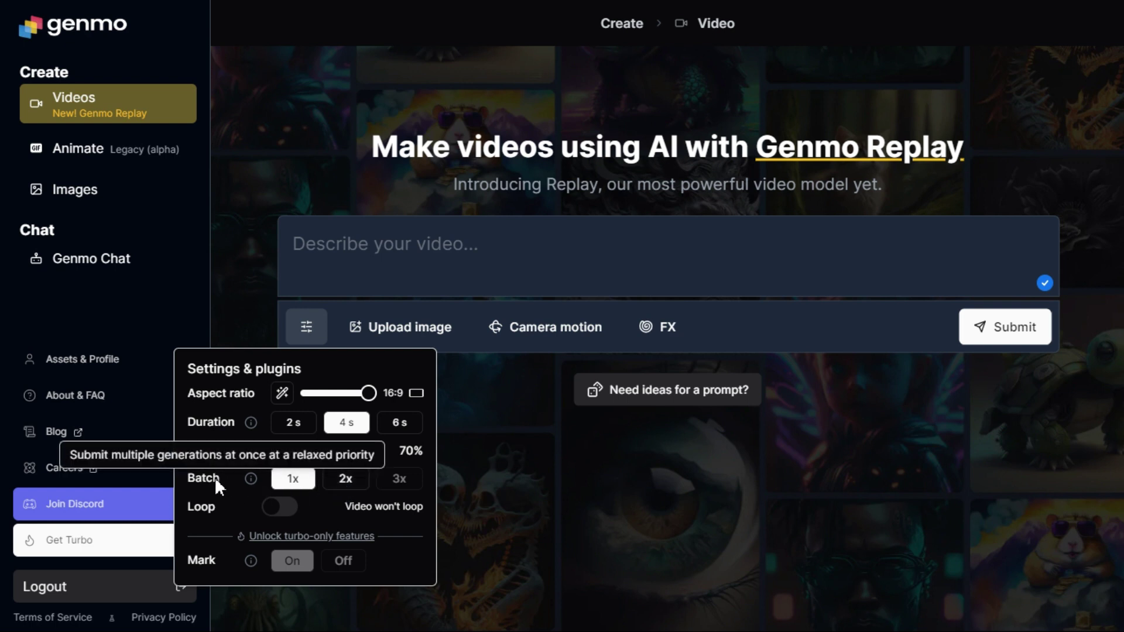
pyautogui.click(351, 483)
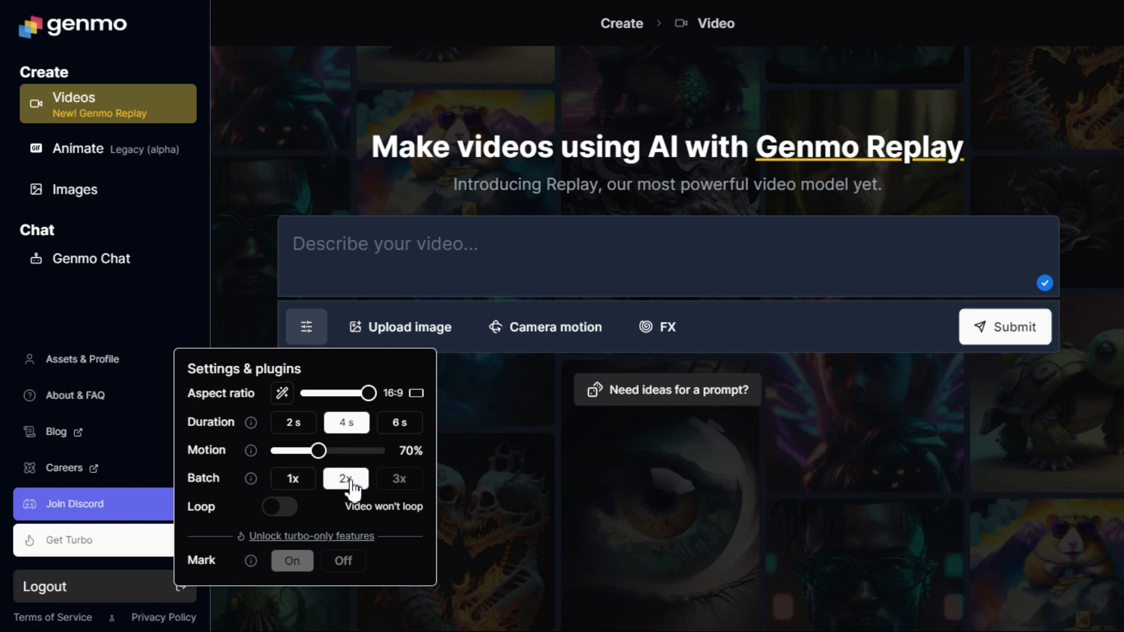
pyautogui.click(491, 425)
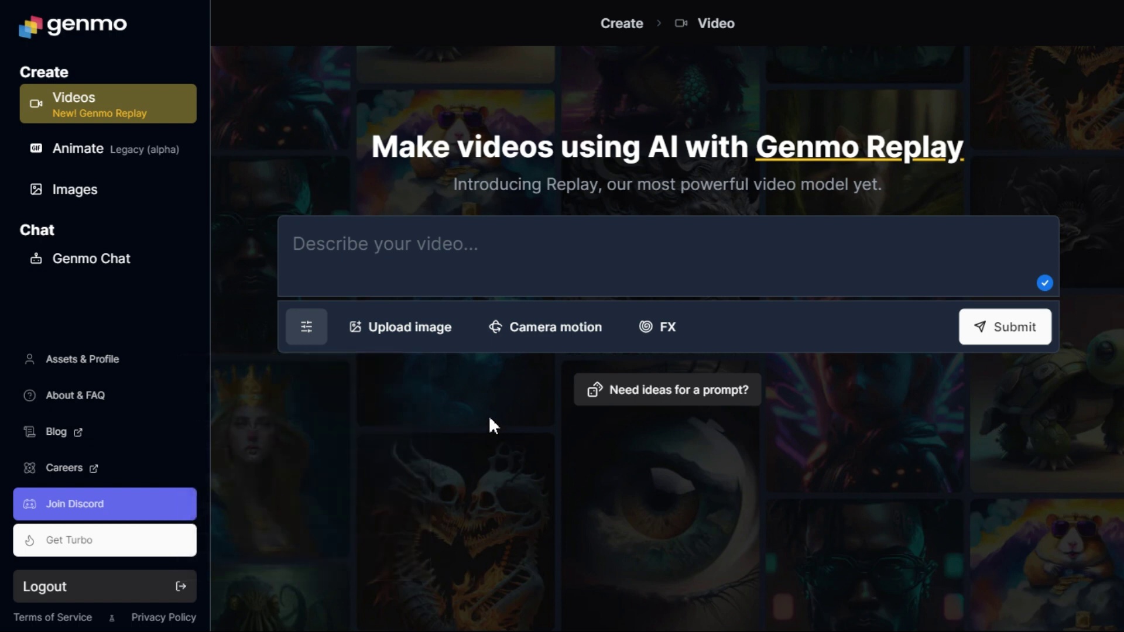
# - Fill in the suggested prompt 'Bunny in happy, dreamy garden' and submit it
pyautogui.click(545, 327)
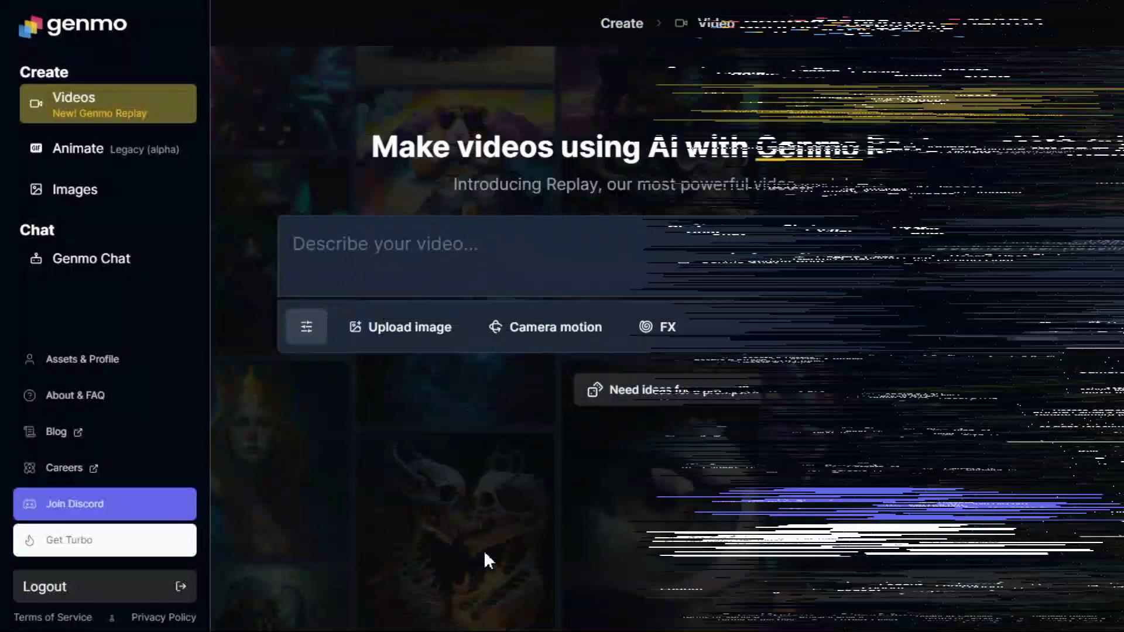
pyautogui.click(606, 393)
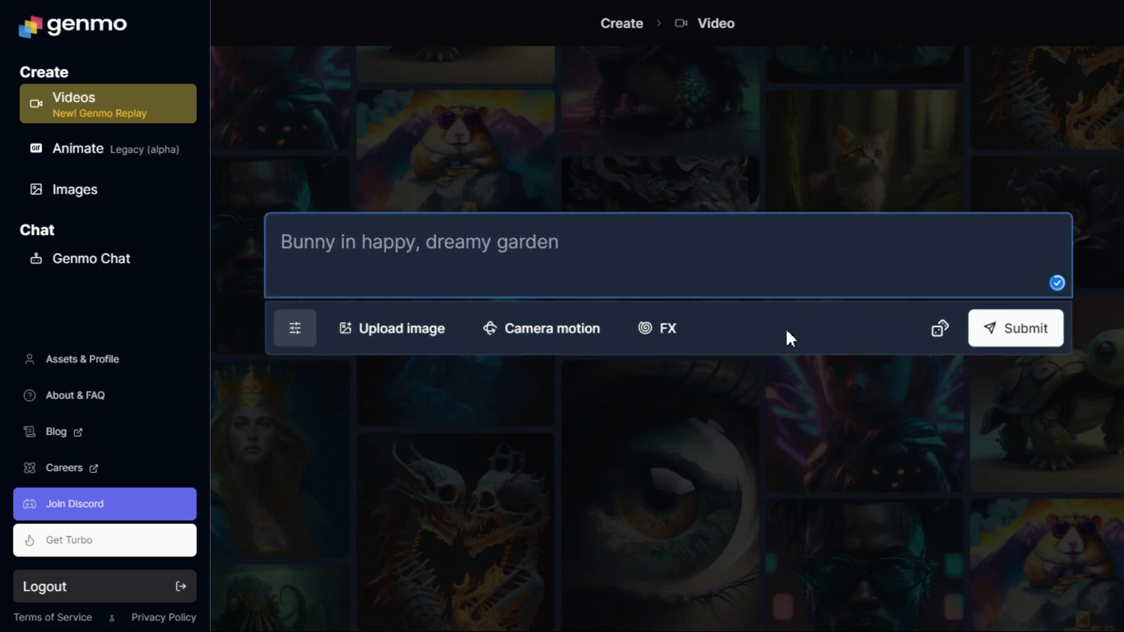
pyautogui.click(1034, 344)
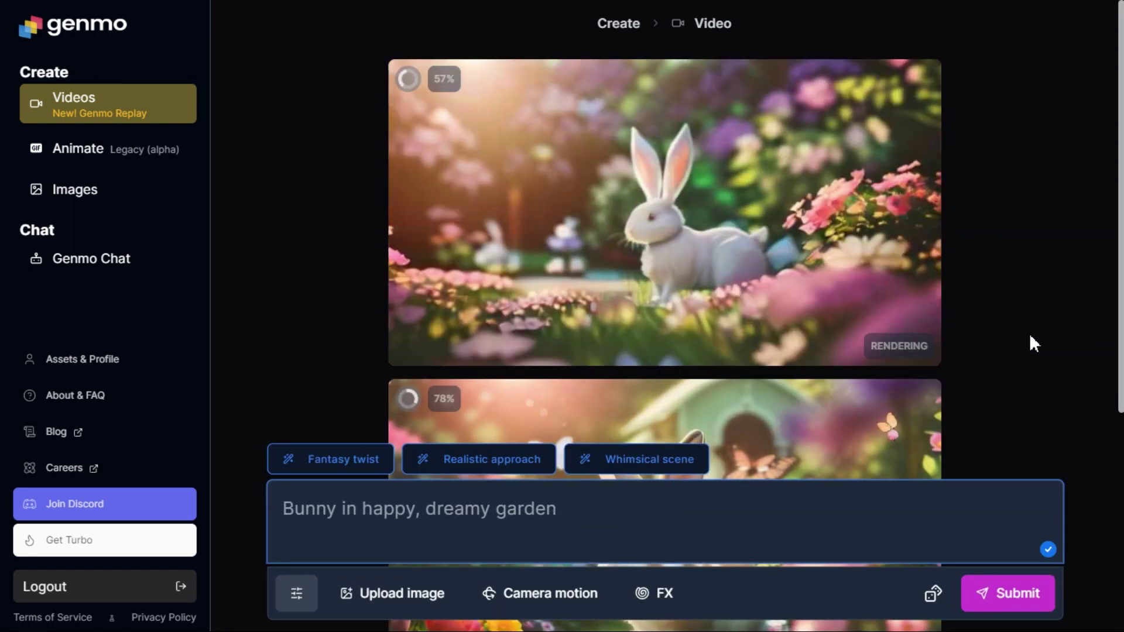
# - Play the generated bunny garden video full screen
pyautogui.scroll(-5, 1045, 209)
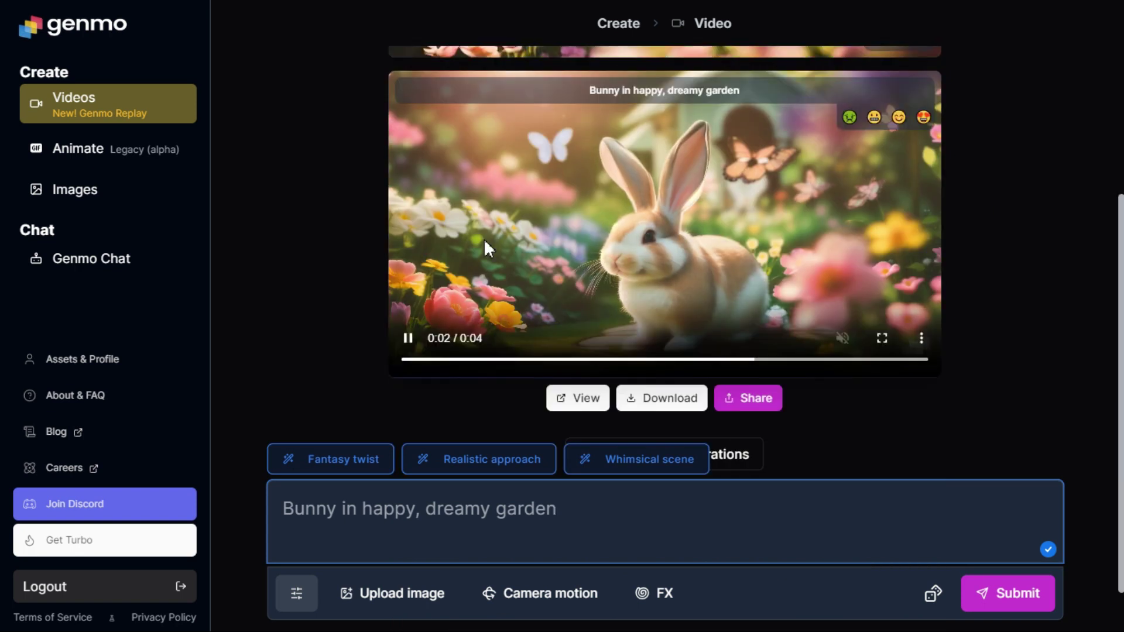
pyautogui.click(882, 338)
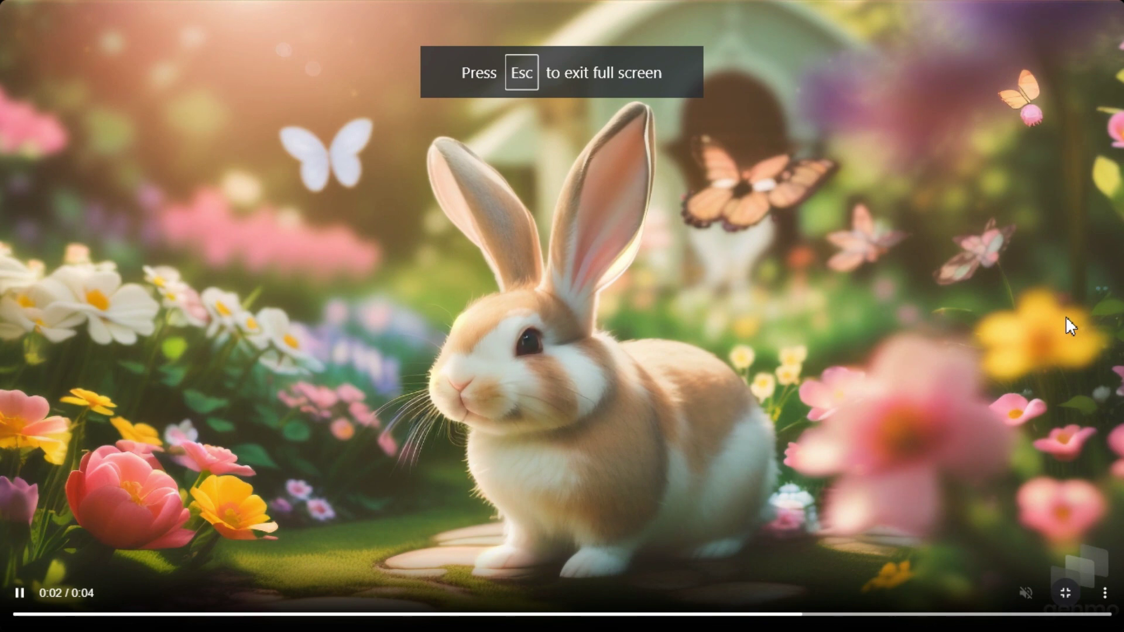
pyautogui.press('Escape')
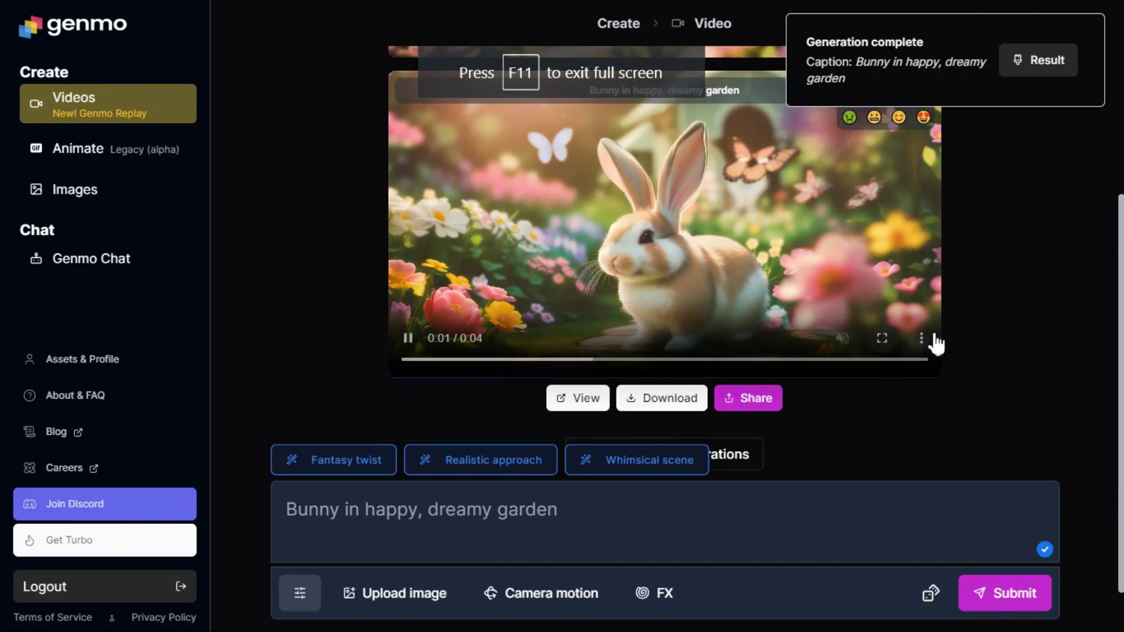
# - Download a bunny clip as mp4 and select the garden prompt text
pyautogui.scroll(5, 1018, 322)
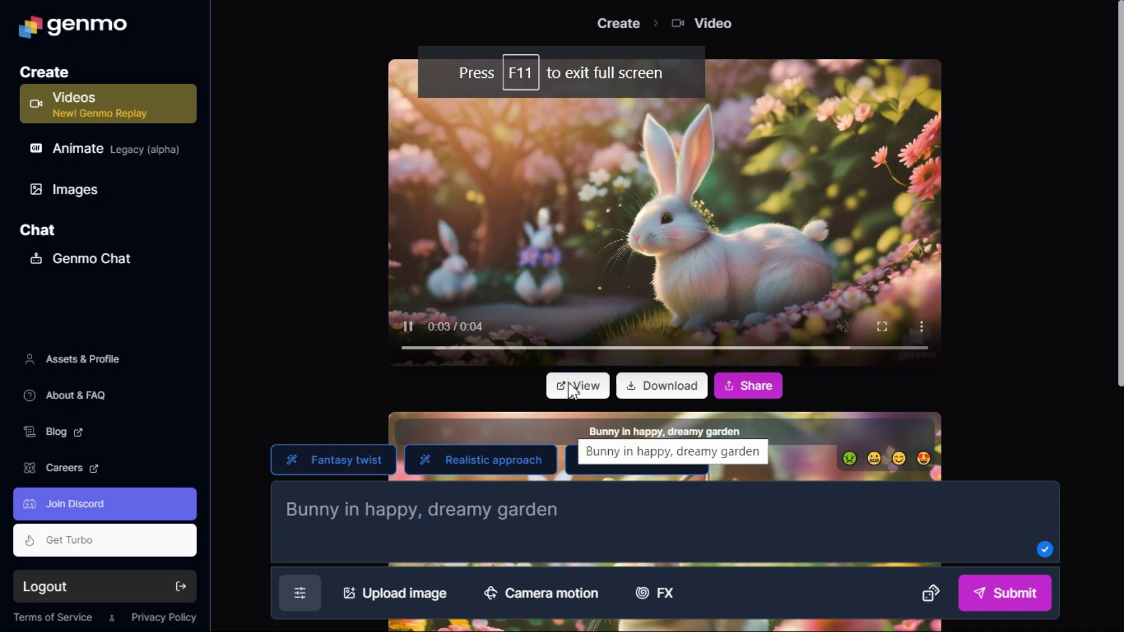
pyautogui.click(659, 387)
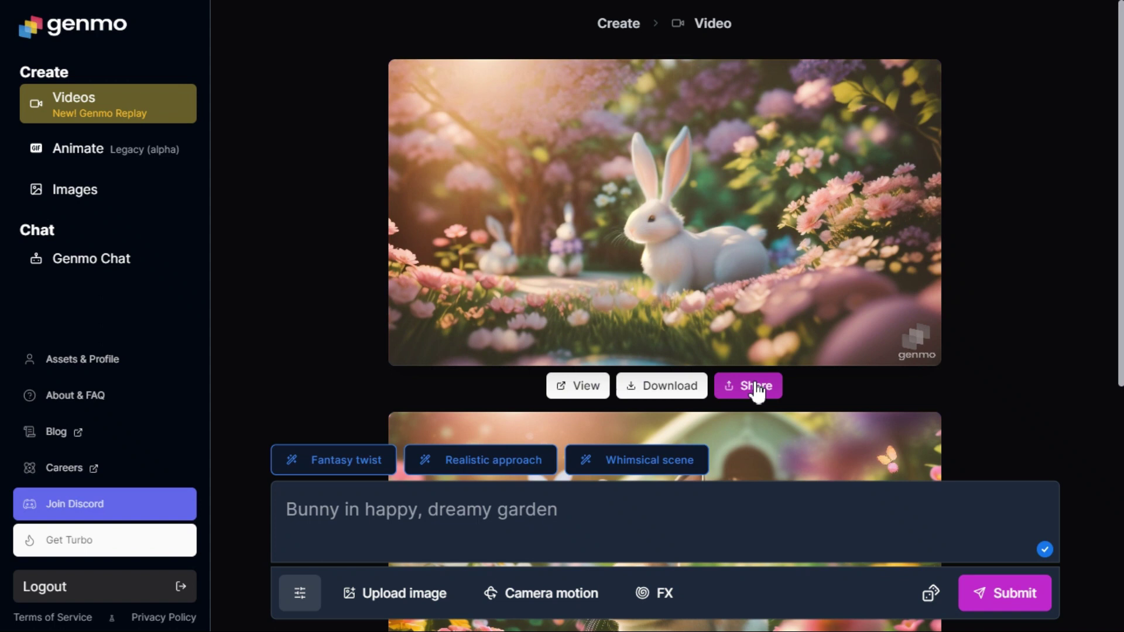
pyautogui.scroll(-6, 1007, 339)
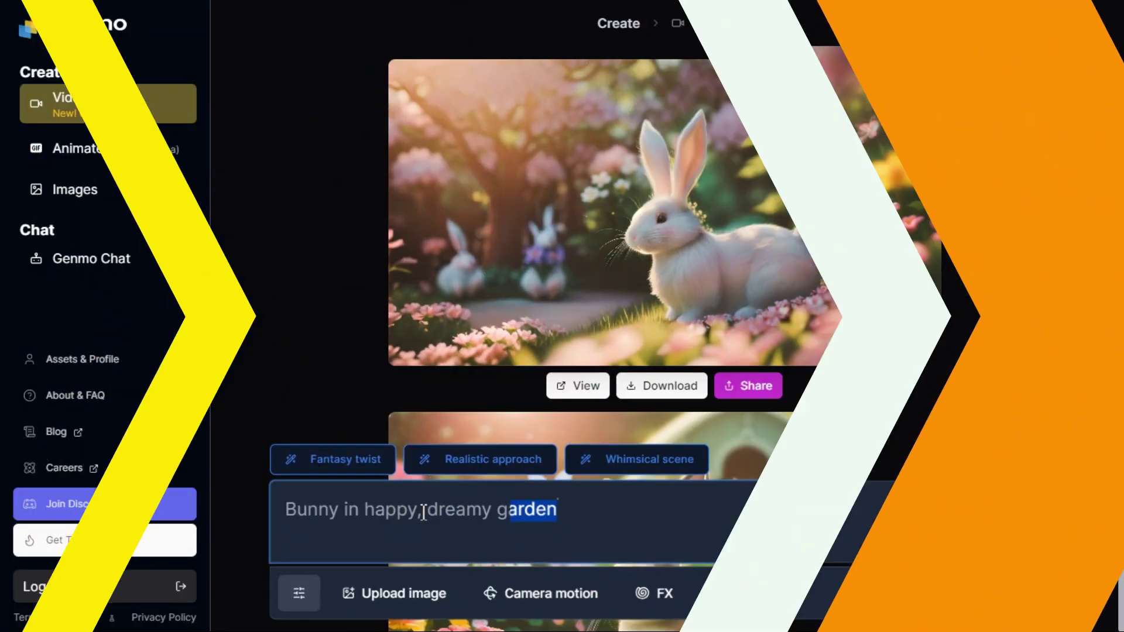
pyautogui.moveTo(424, 512); pyautogui.dragTo(285, 511)
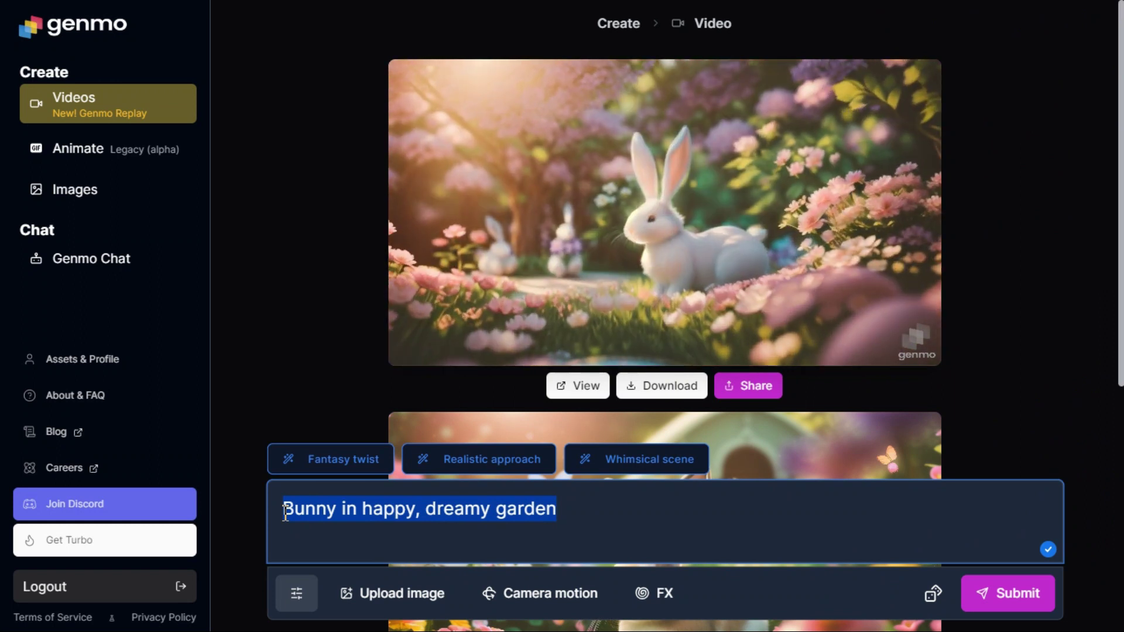
# - Generate 'Mercedes Benz driving on the highway at night' and watch the result full screen
pyautogui.press('BackSpace')
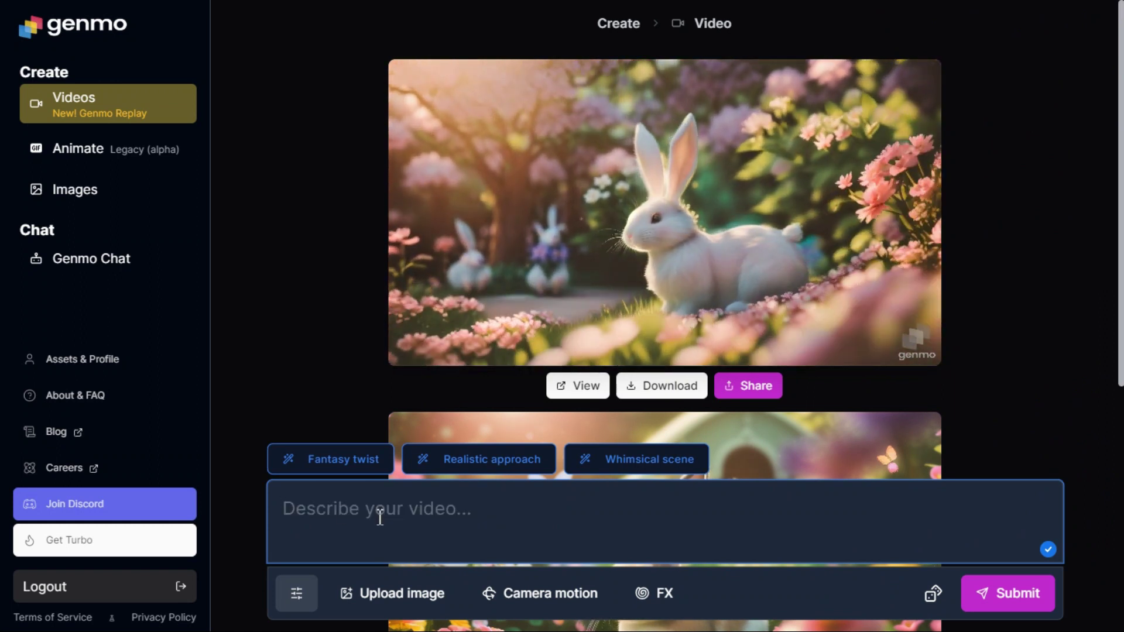
pyautogui.write('Mercedes Benz driving on the highway at night')
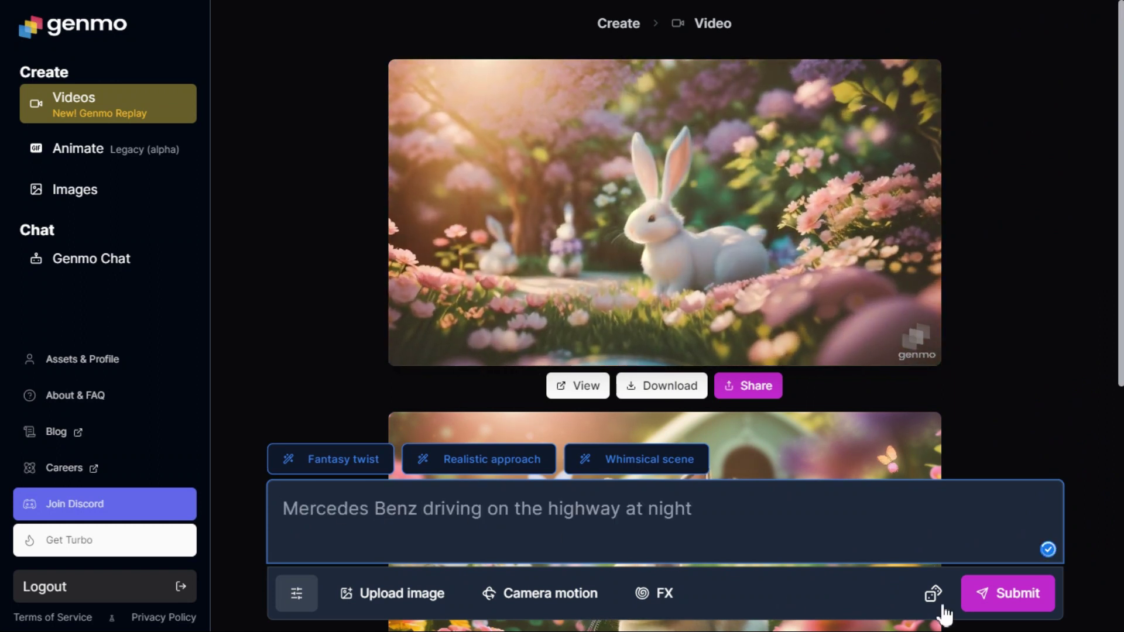
pyautogui.click(1017, 604)
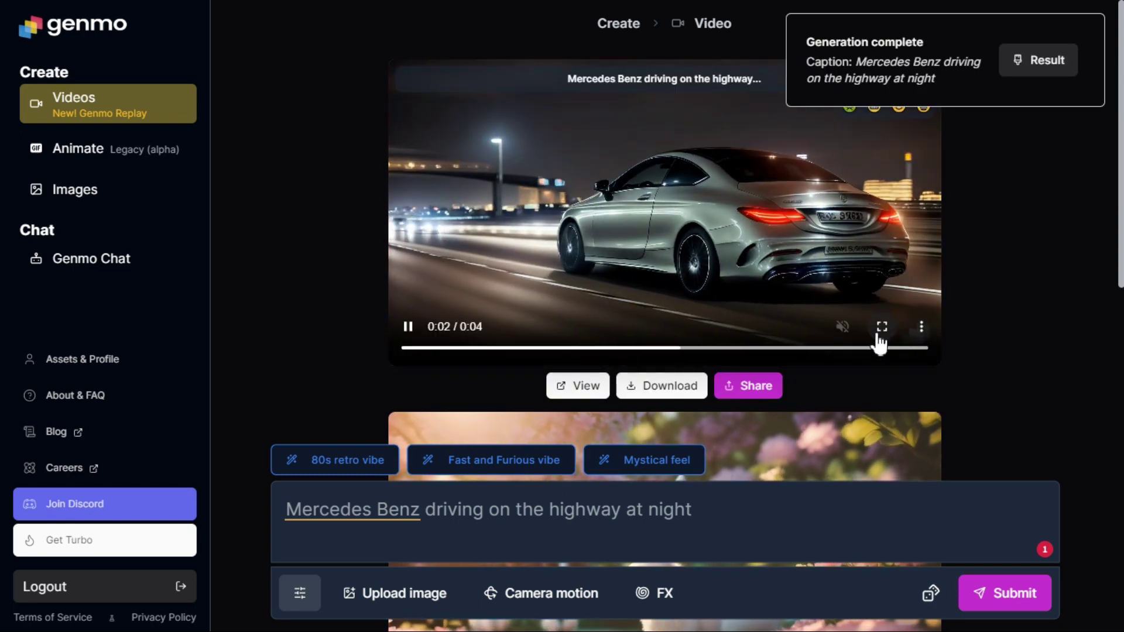
pyautogui.click(882, 328)
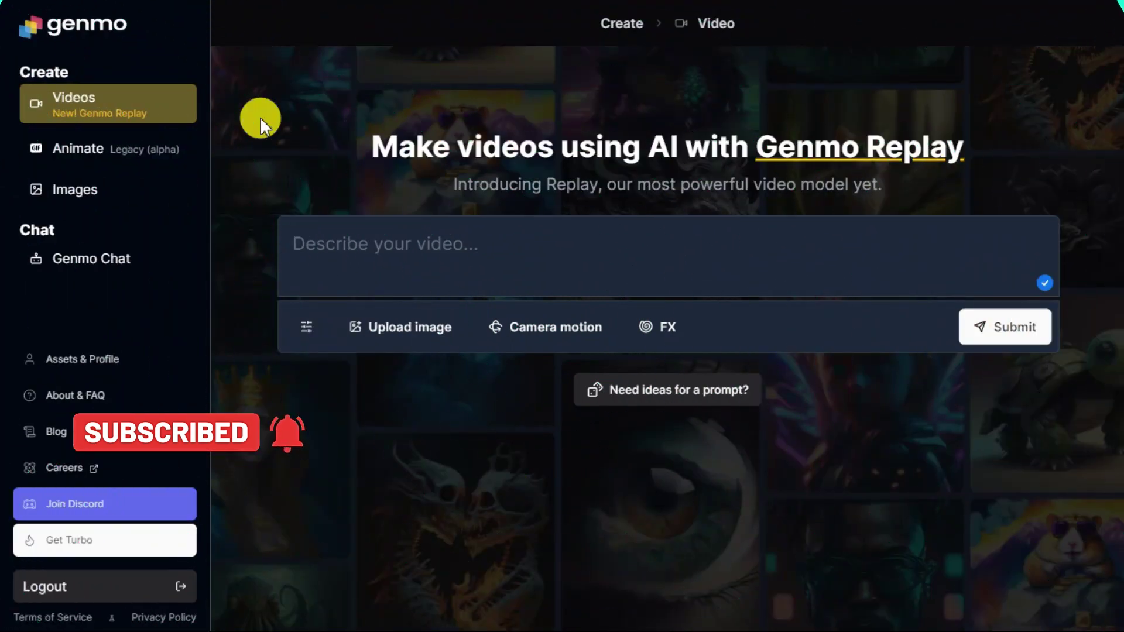
# - Upload image 9, the cartoon boy, as the video's source image
pyautogui.click(397, 343)
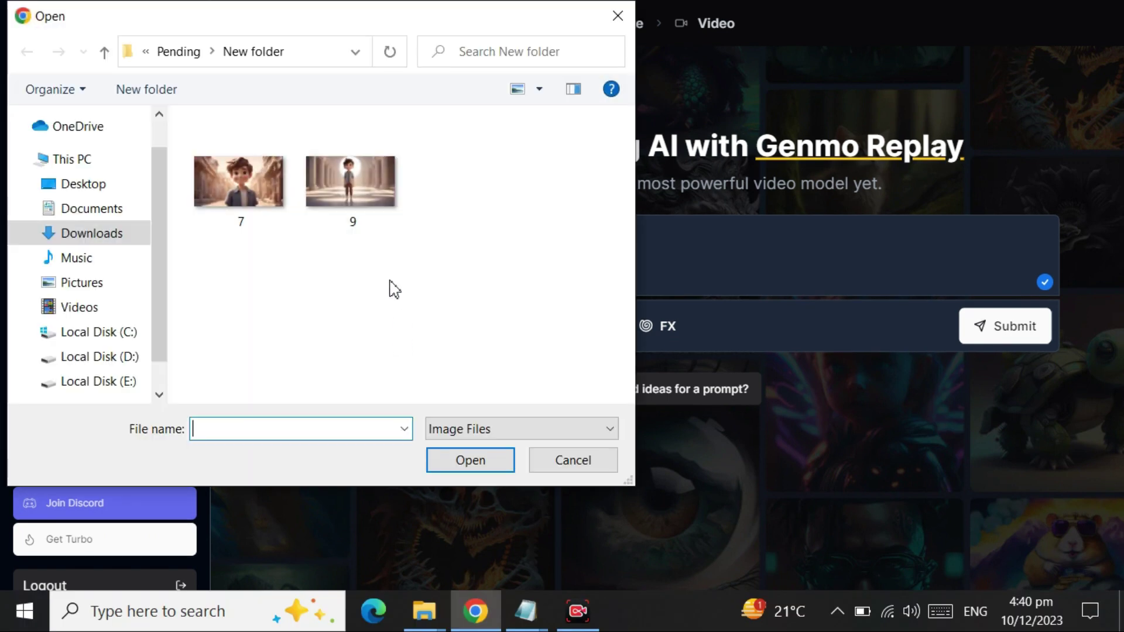
pyautogui.click(350, 182)
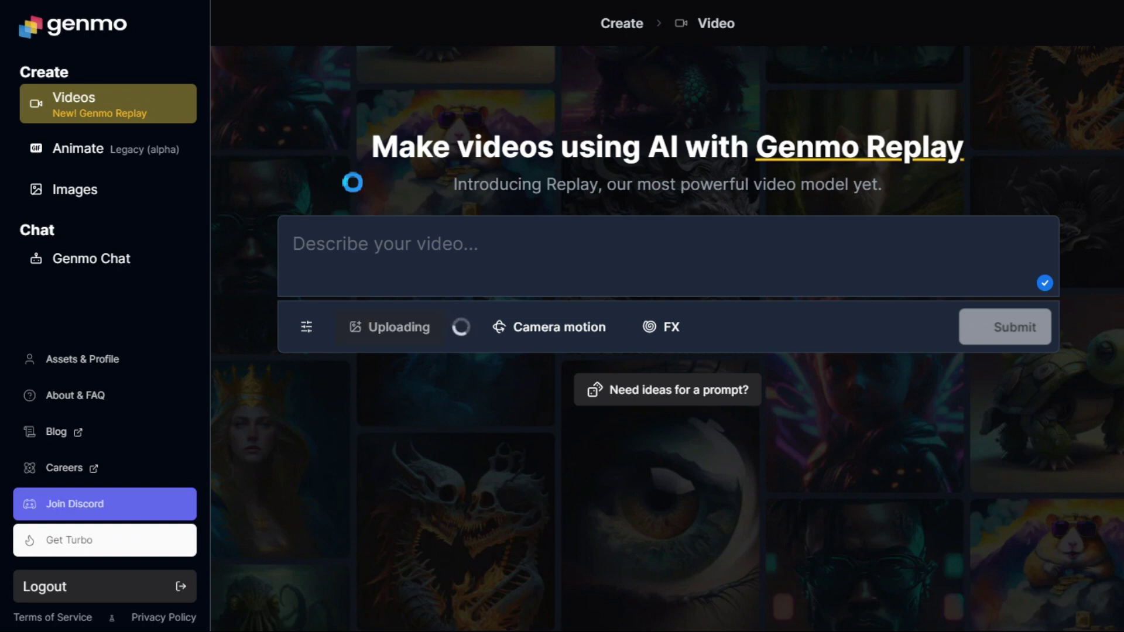
pyautogui.write('a cartoon boy standing in a room with columns')
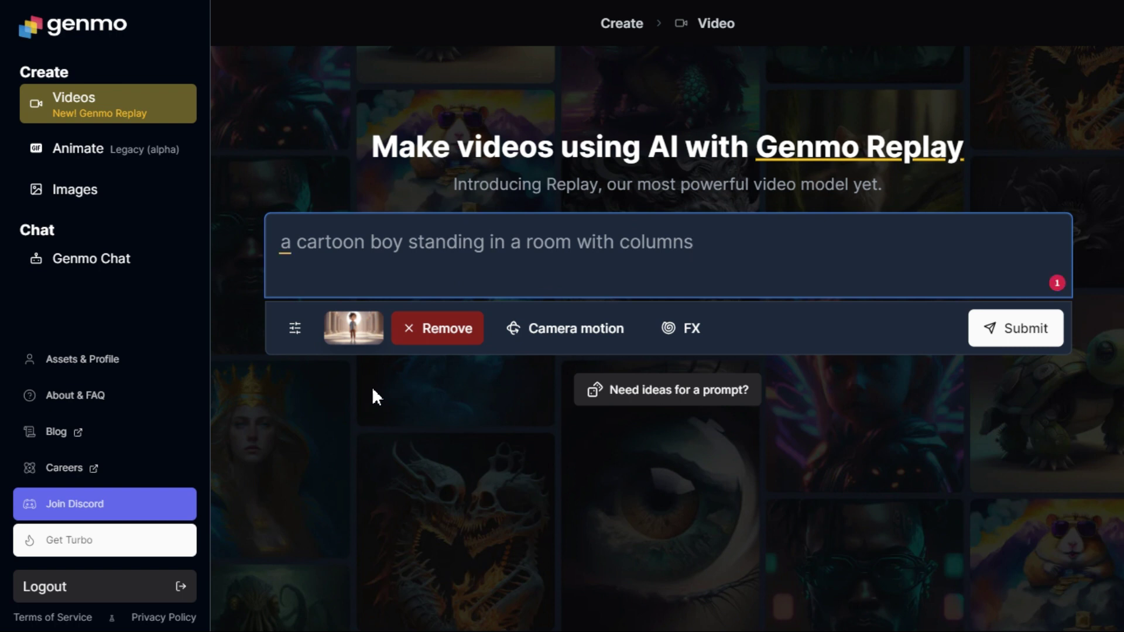
# - Replace the suggested caption with the pasted street-walking prompt
pyautogui.moveTo(707, 248); pyautogui.dragTo(282, 238)
pyautogui.press('BackSpace')
pyautogui.rightClick(305, 256)
pyautogui.click(355, 398)
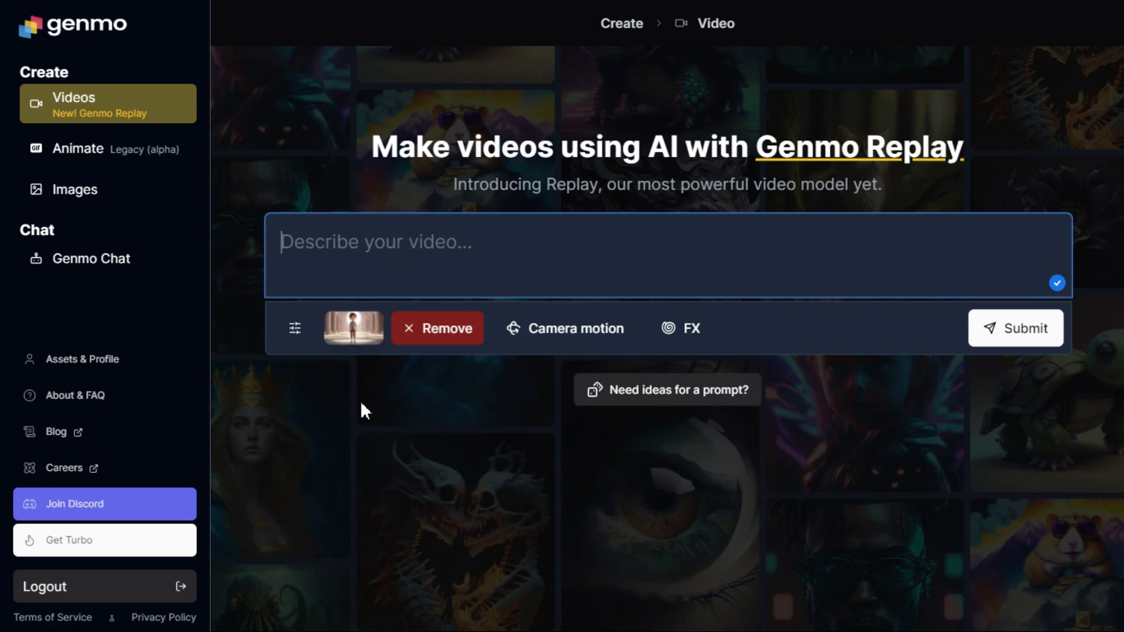
# - Set the batch size to 1x in the generation settings
pyautogui.click(299, 333)
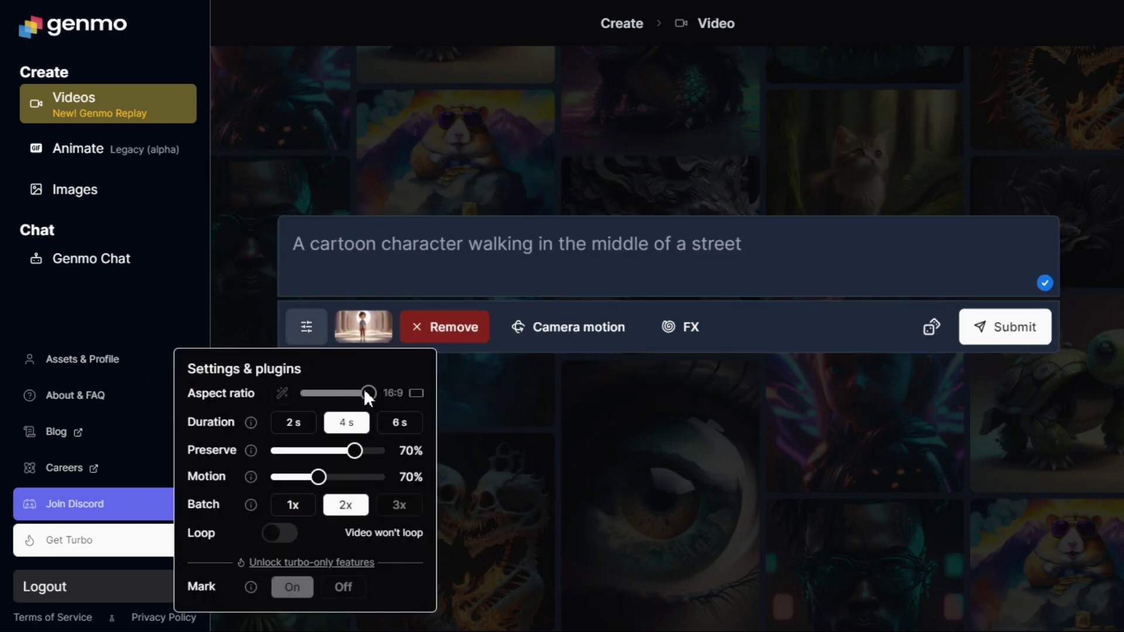
pyautogui.moveTo(250, 452)
pyautogui.click(306, 511)
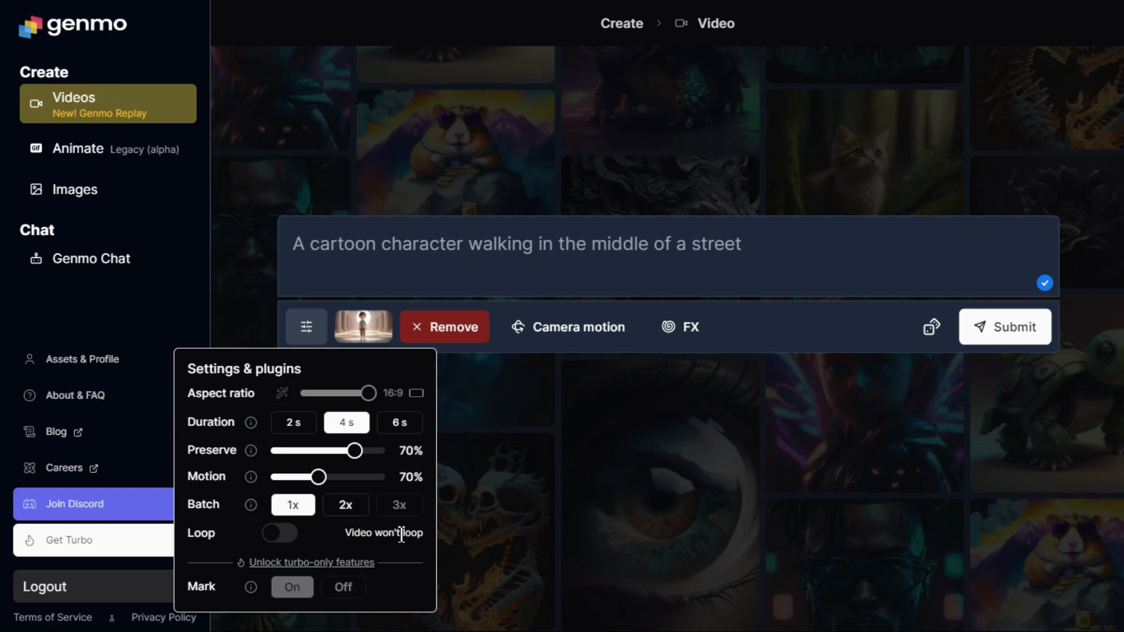
pyautogui.click(489, 477)
# - Add an XS zoom-in camera motion and submit the cartoon video
pyautogui.click(553, 336)
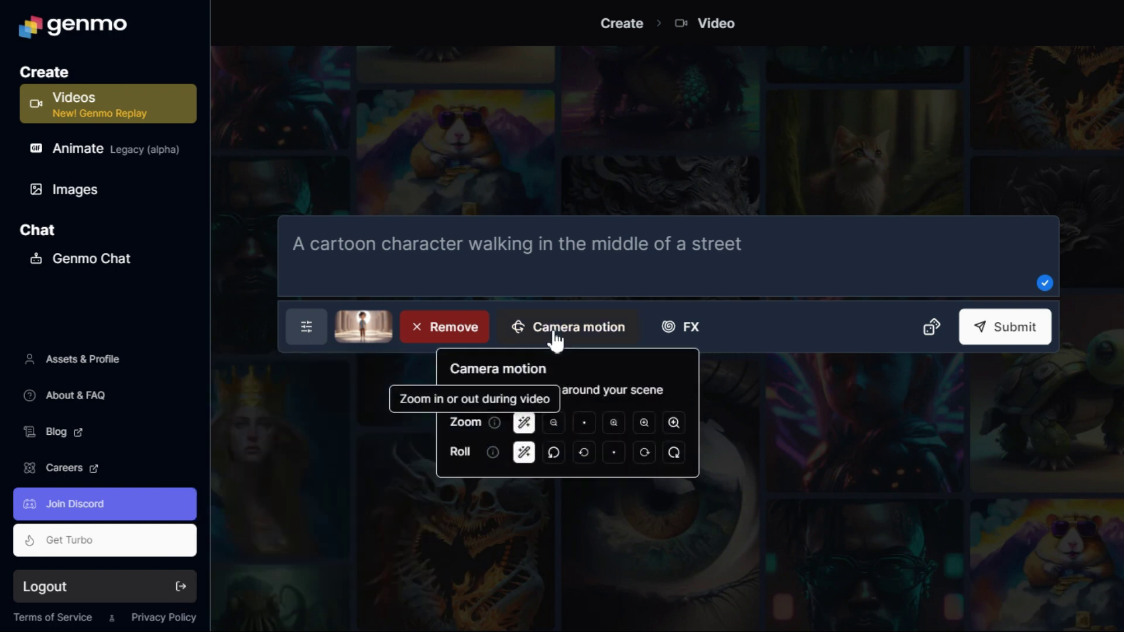
pyautogui.click(614, 426)
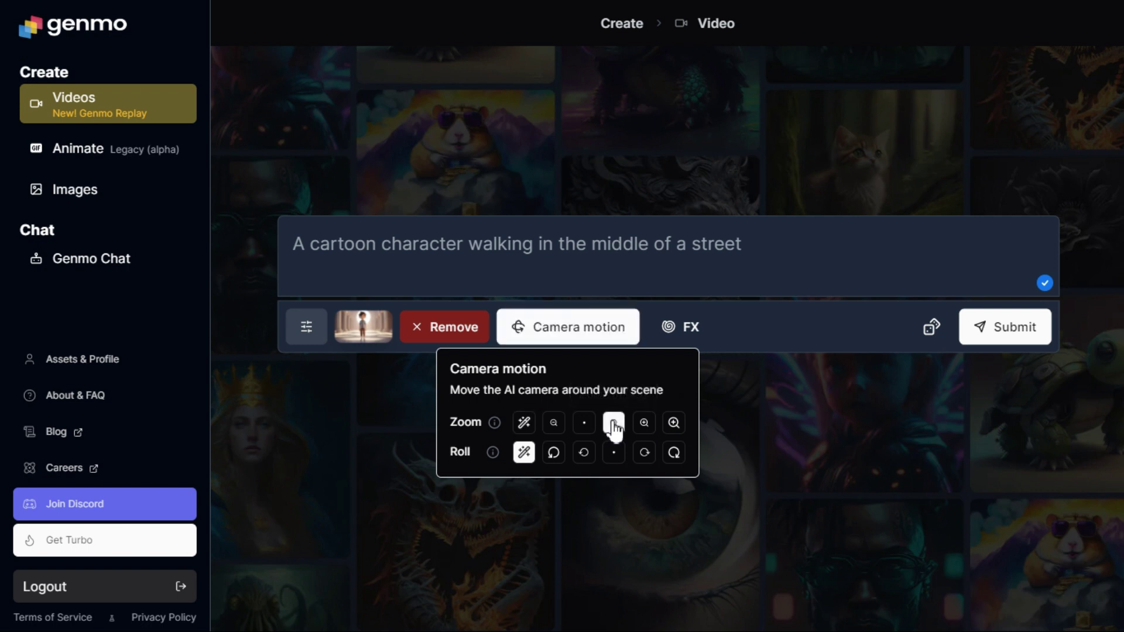
pyautogui.click(566, 498)
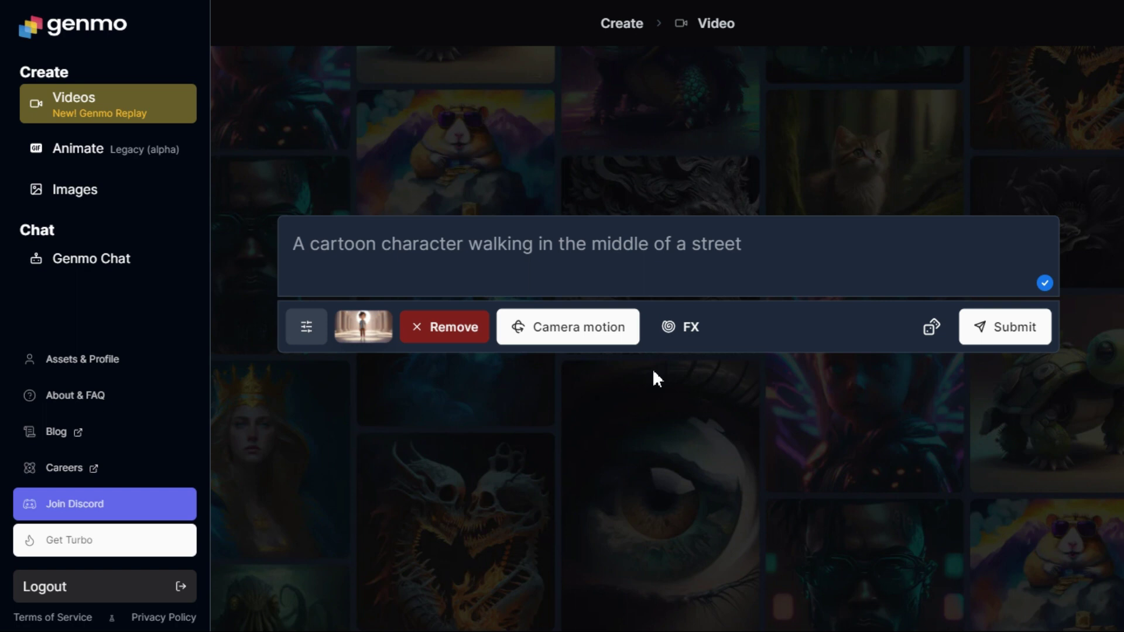
pyautogui.click(1026, 334)
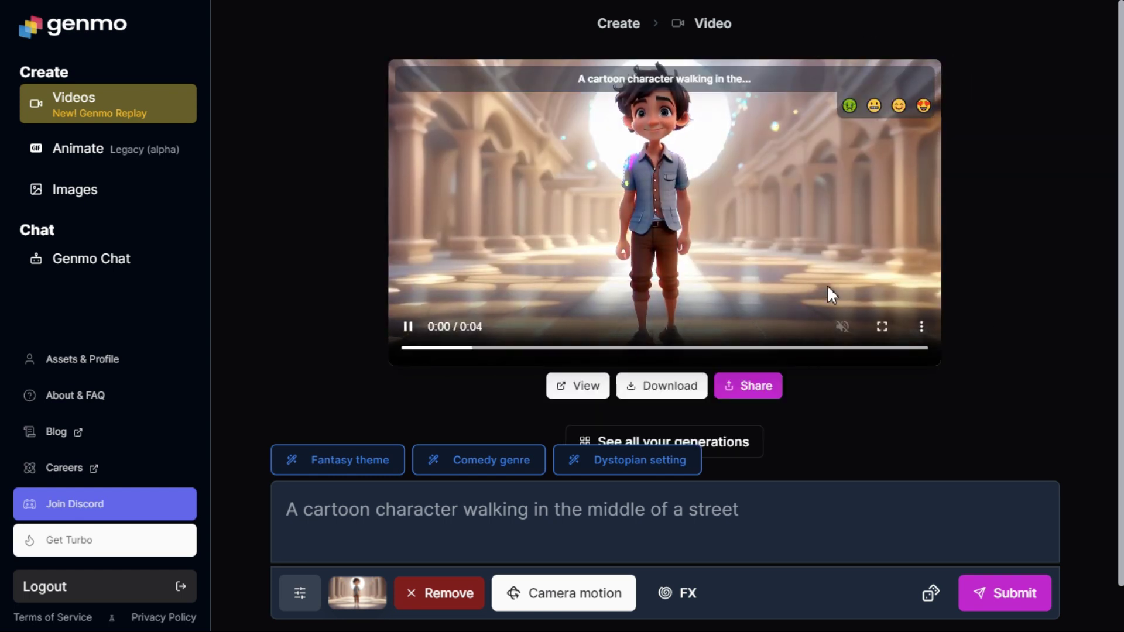
# - Play the finished cartoon boy clip in full screen
pyautogui.click(882, 326)
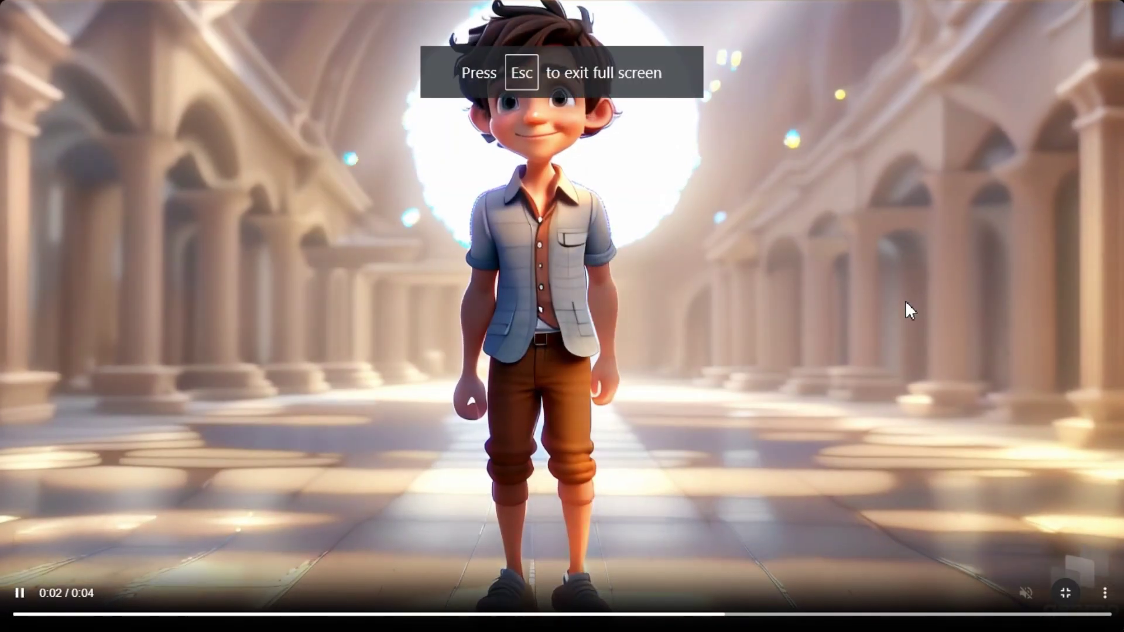